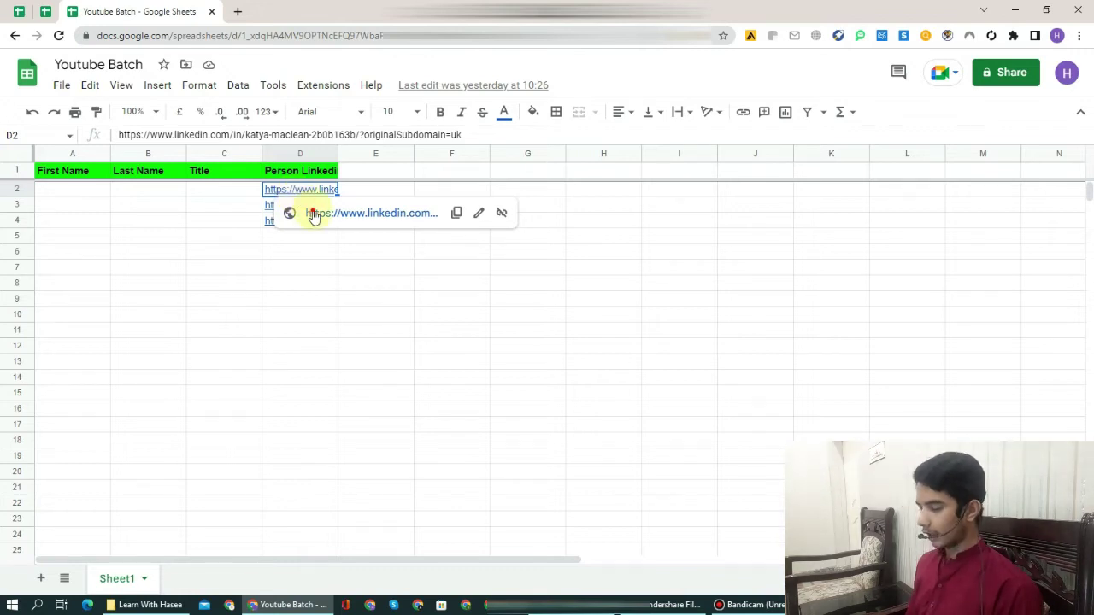
Open the first person's LinkedIn profile in a new tab, then go back to the Youtube Batch sheet.
click(313, 213)
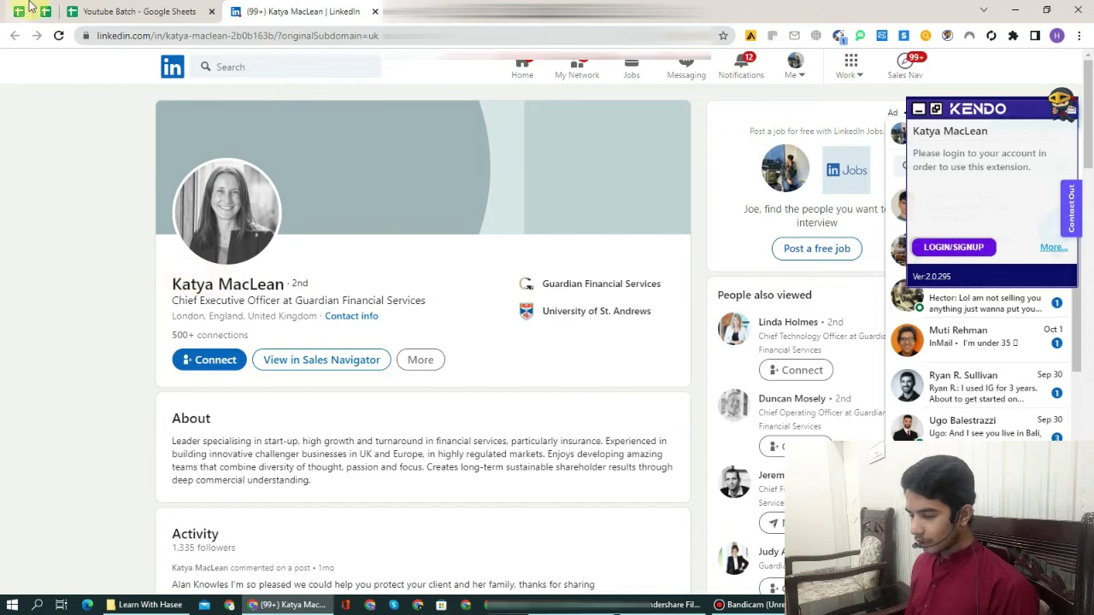
click(111, 8)
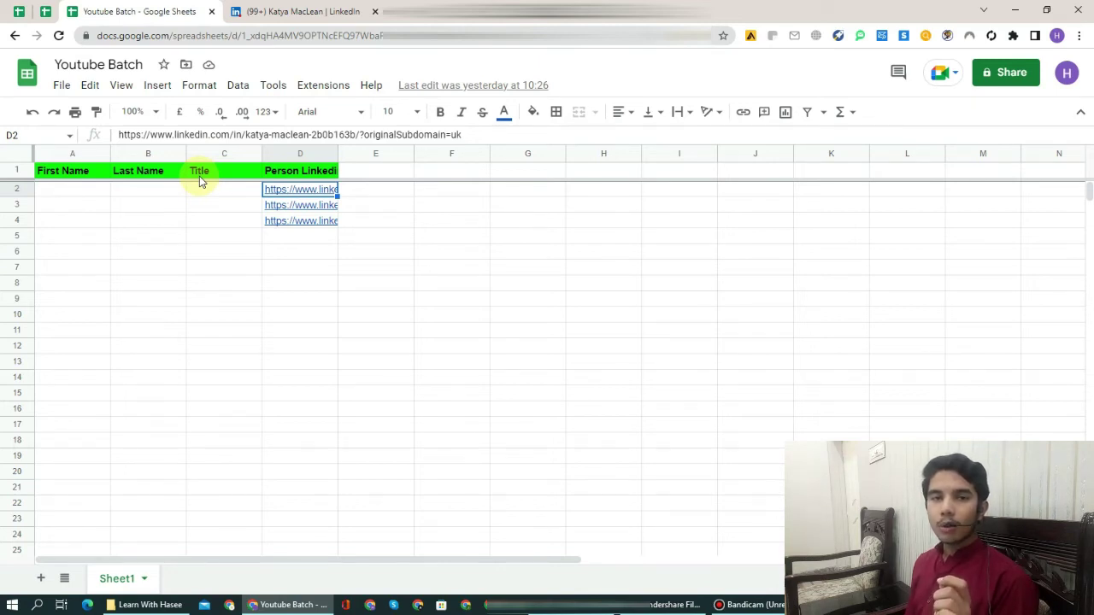
Copy the first person's first name from LinkedIn into cell A2.
click(282, 11)
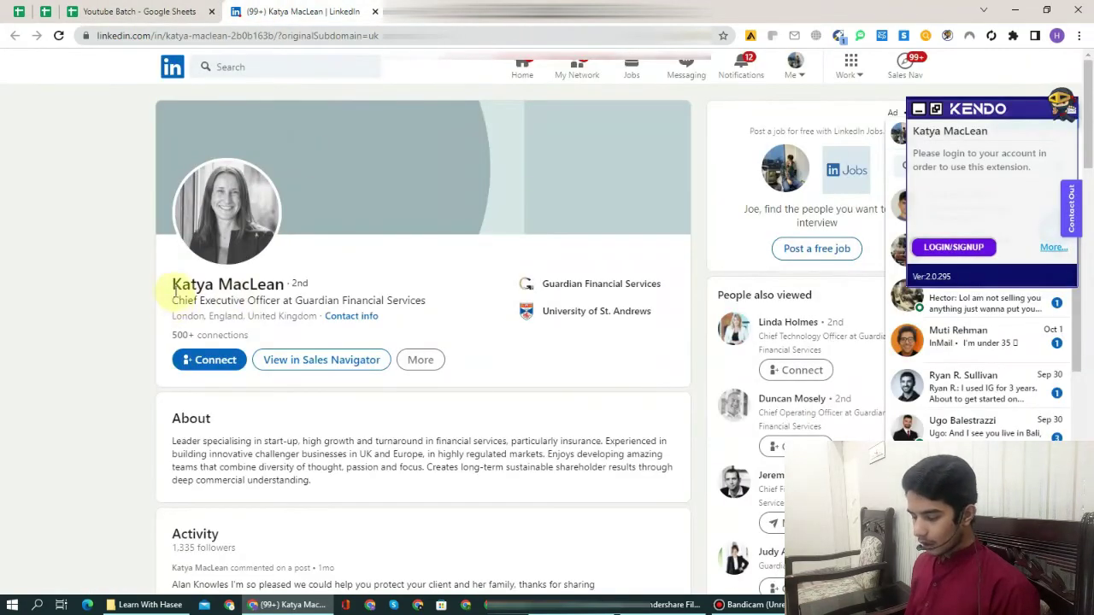
drag(173, 288, 214, 288)
key(ctrl+c)
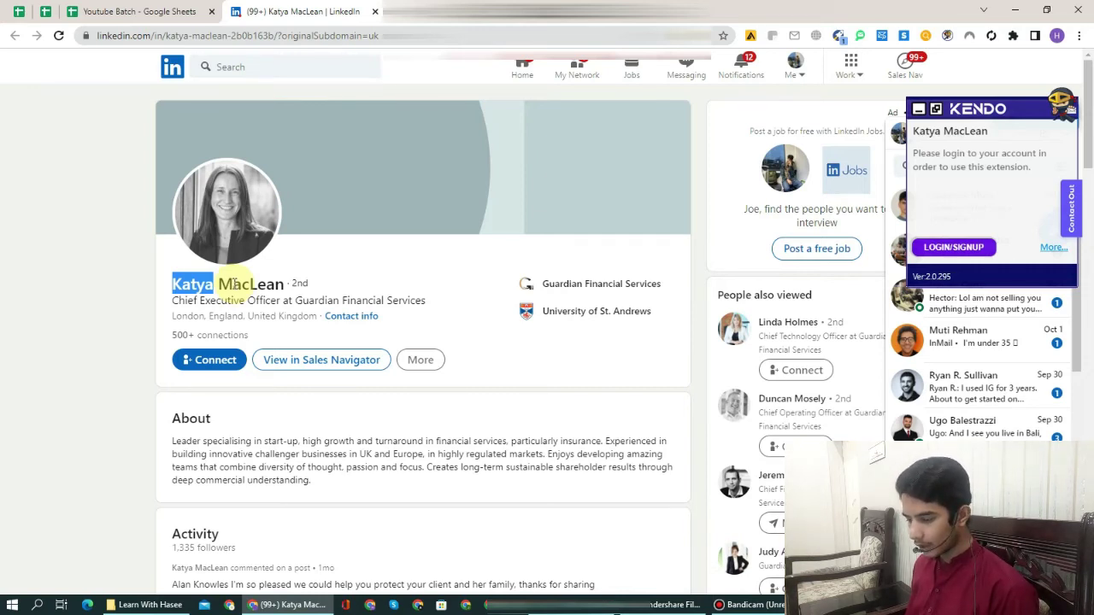
click(98, 10)
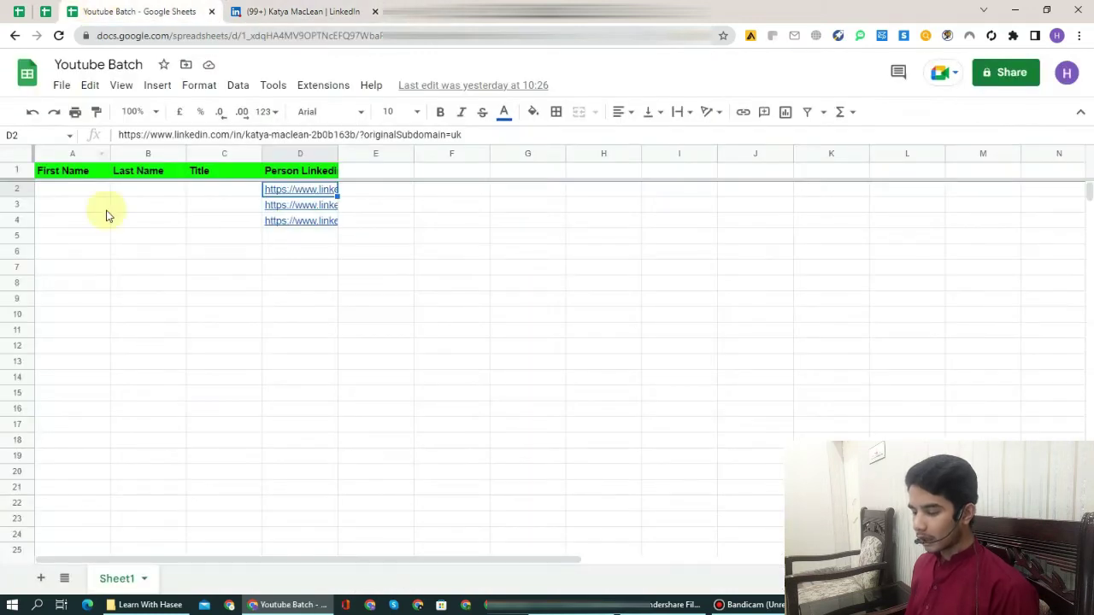
click(82, 197)
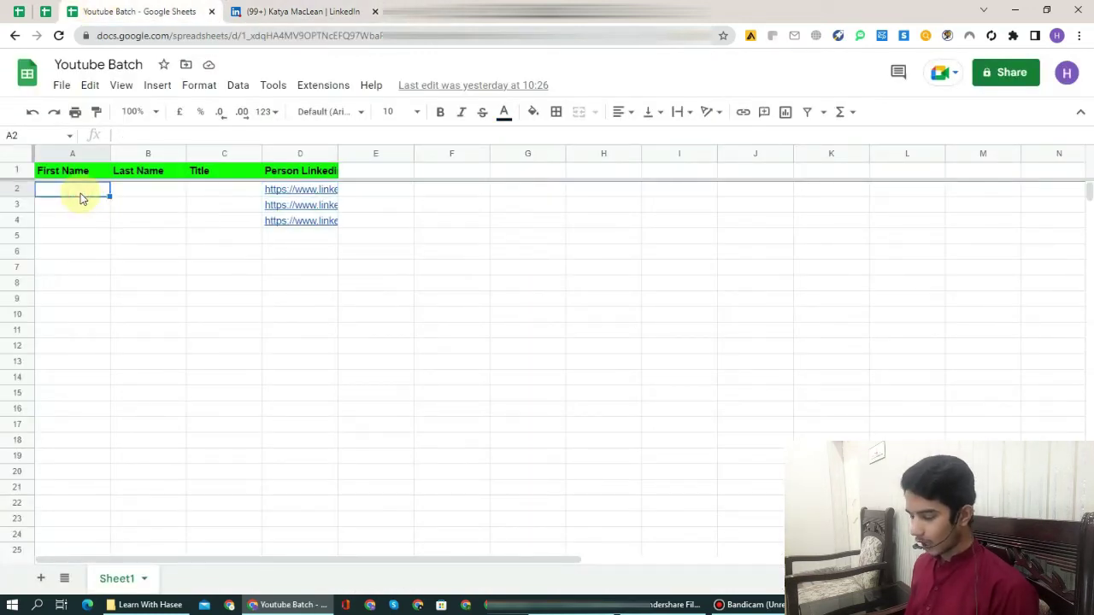
double_click(81, 193)
key(ctrl+v)
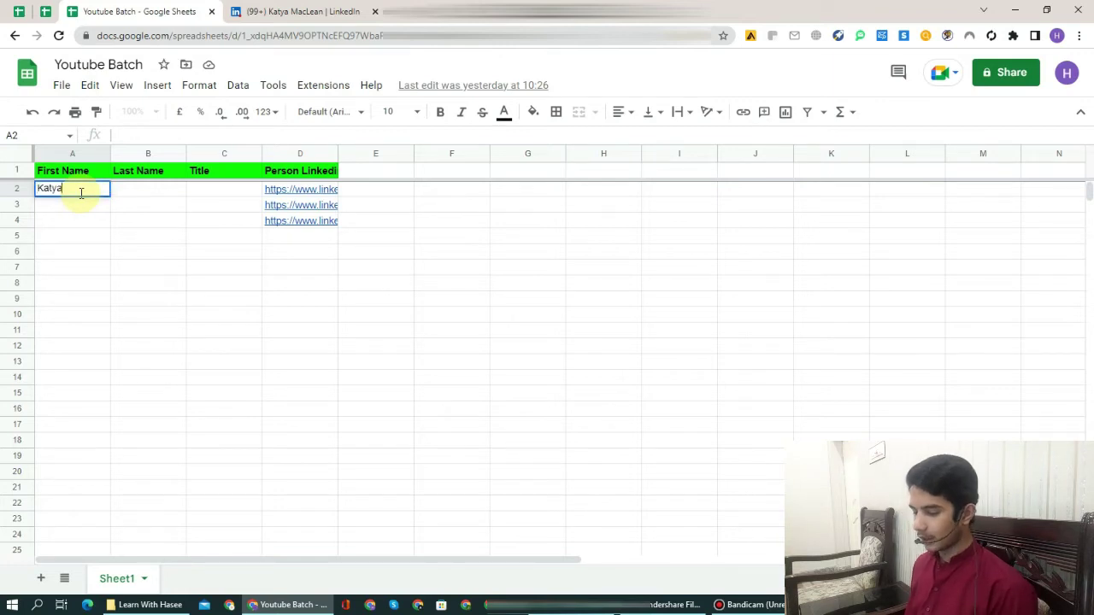
key(Tab)
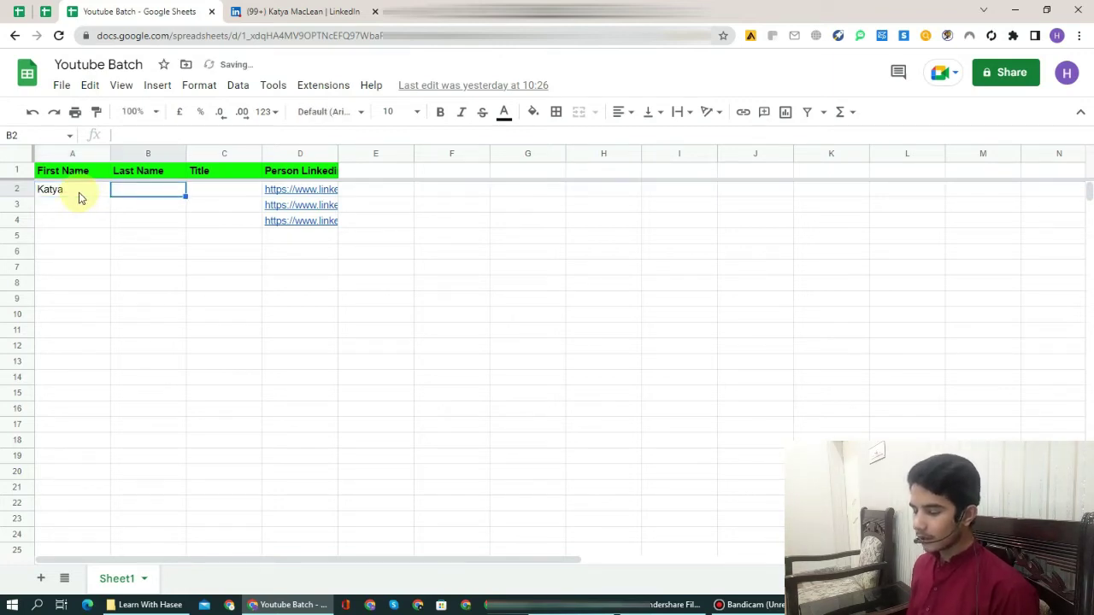
Copy their last name from the profile into B2, leaving Title cell C2 selected.
click(287, 11)
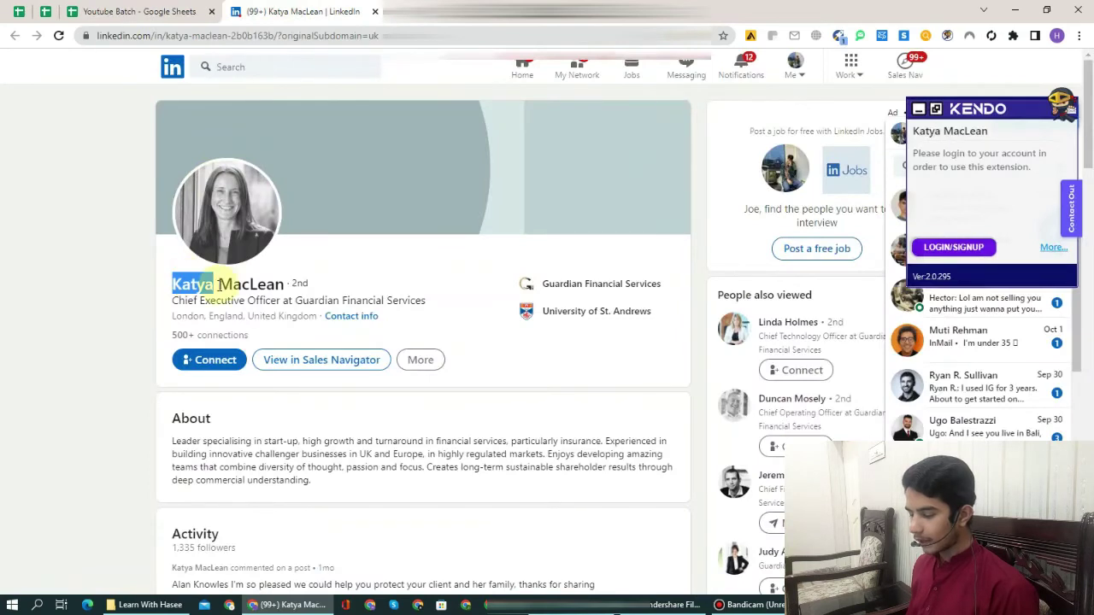
drag(220, 285, 289, 293)
key(ctrl+c)
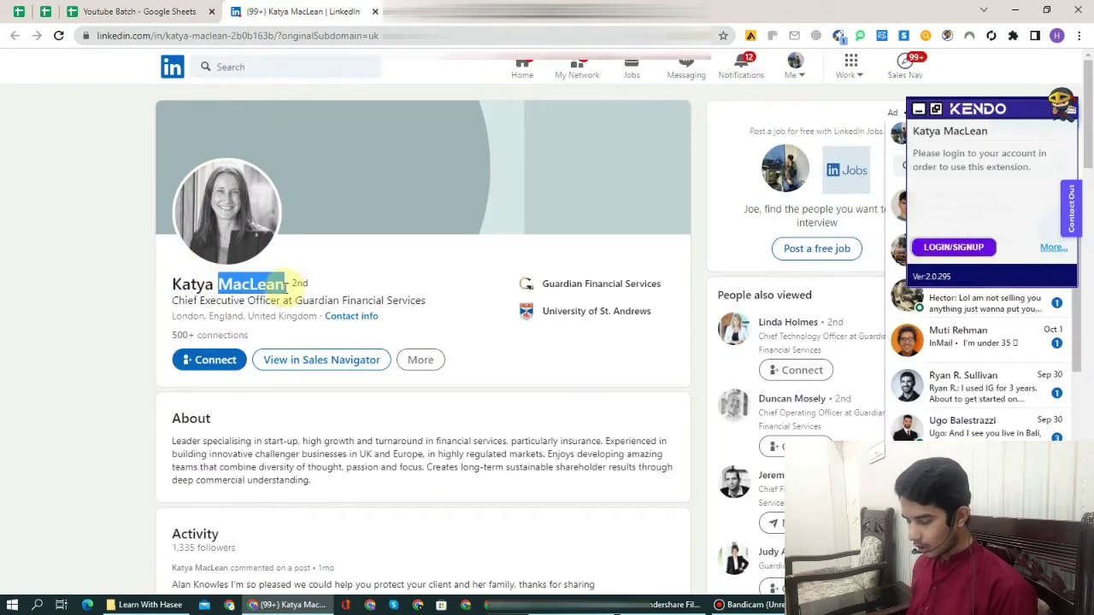
click(94, 11)
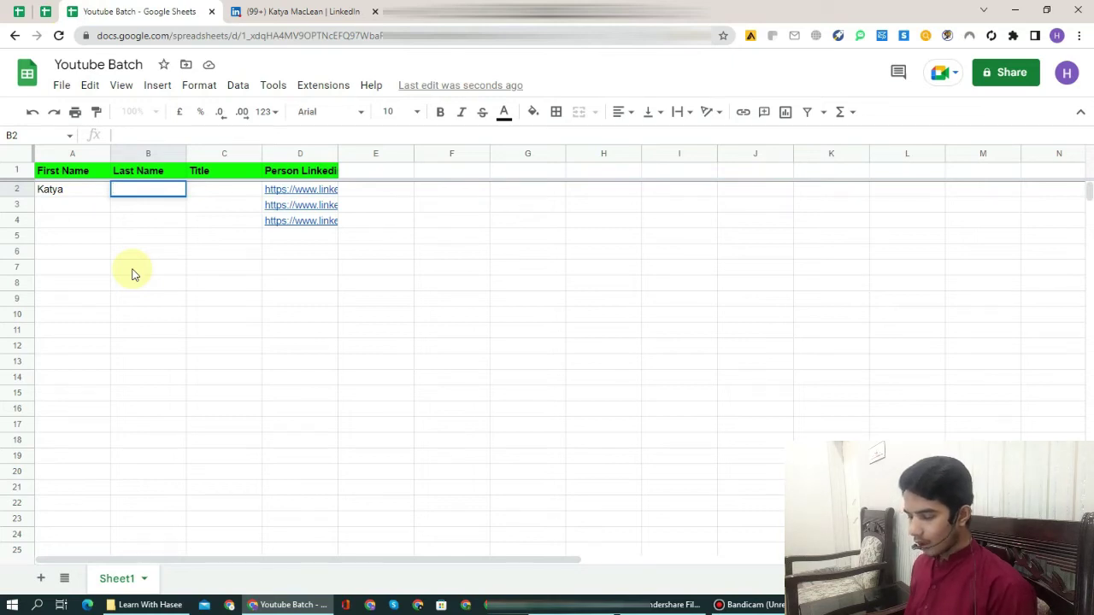
key(ctrl+v)
key(Return)
key(Up)
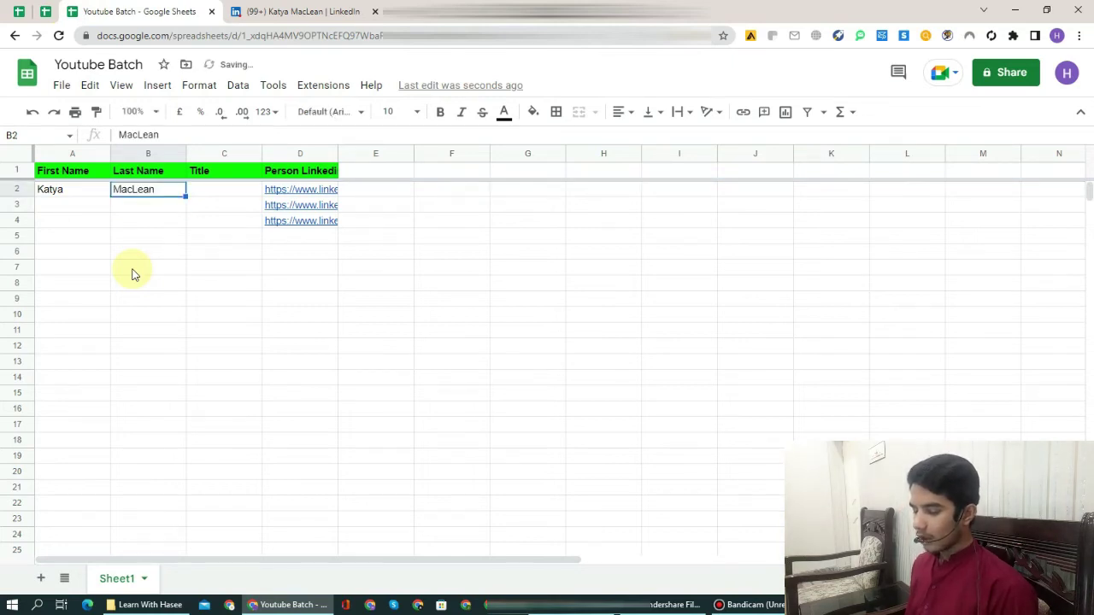
key(Tab)
Select the Chief Executive Officer title in the profile's Experience section.
click(303, 11)
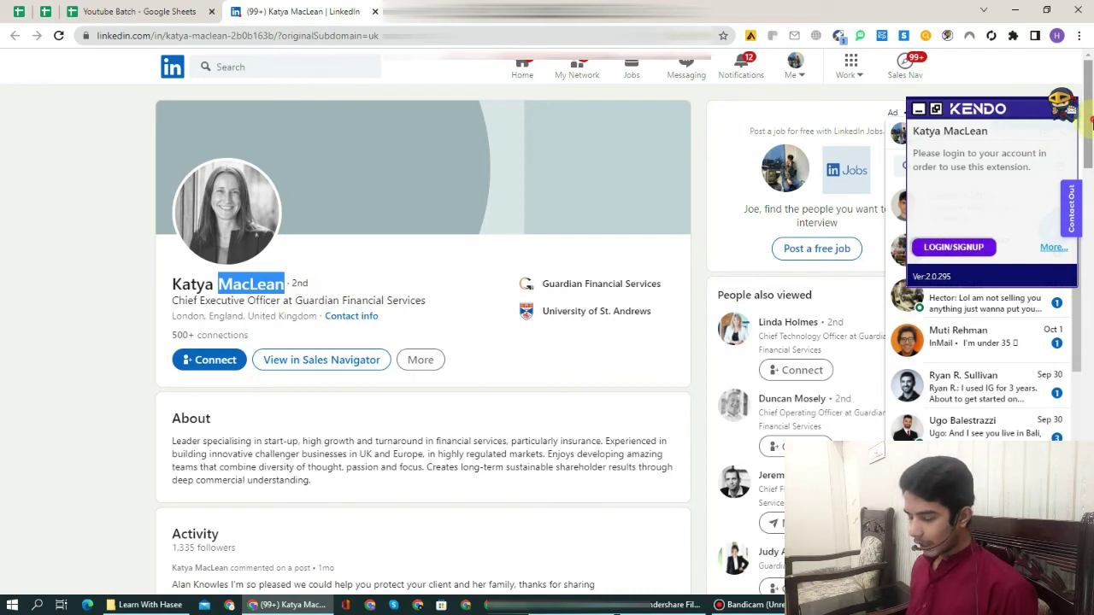
scroll(1091, 156, down, 2)
scroll(1091, 157, down, 5)
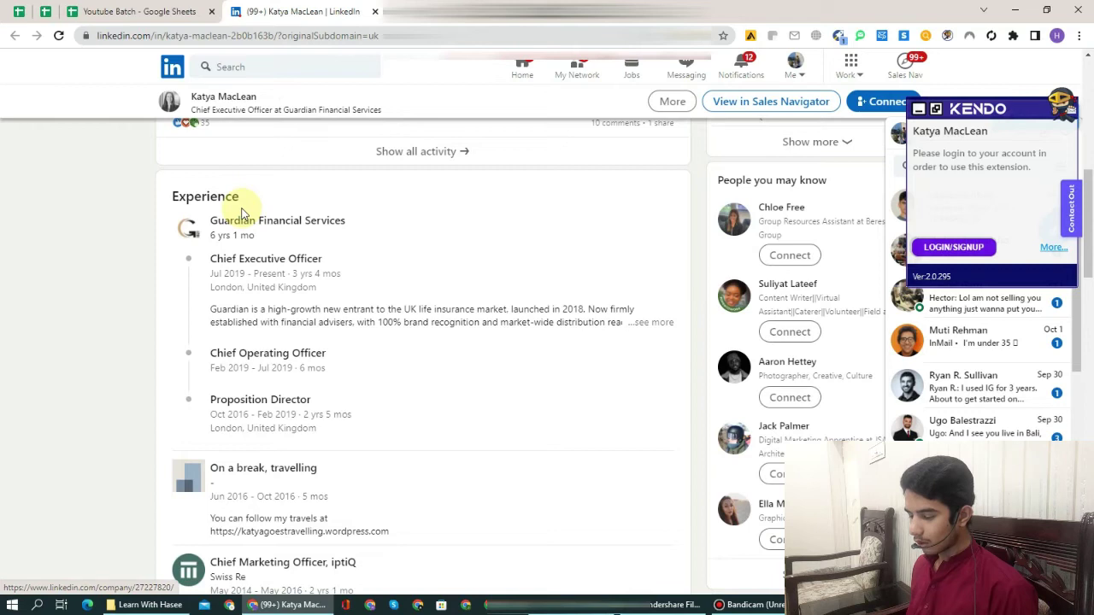
drag(142, 183, 333, 268)
click(149, 231)
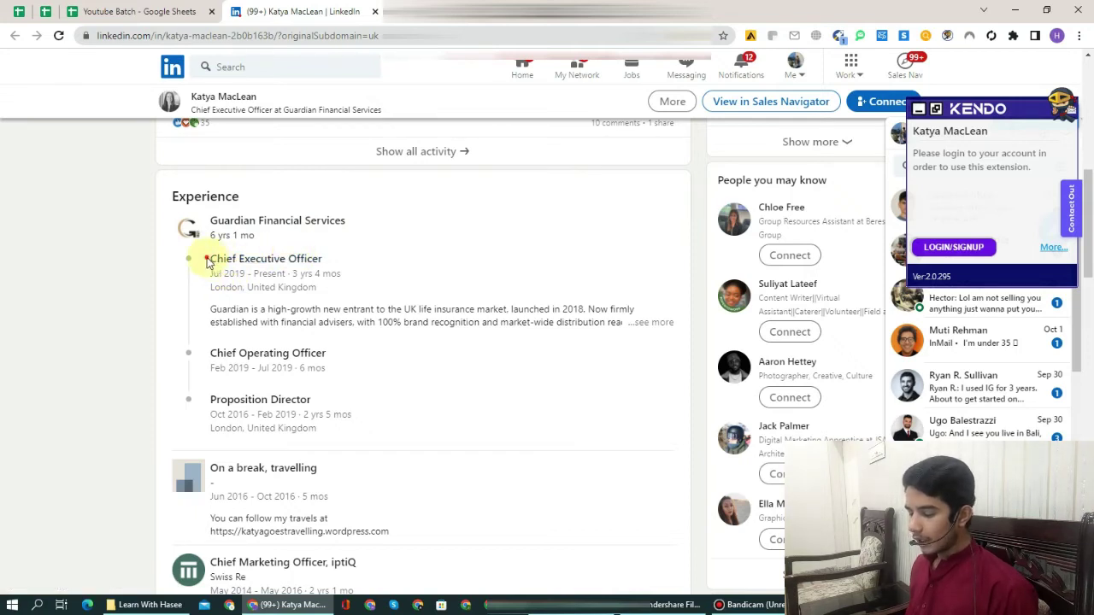
drag(208, 261, 134, 263)
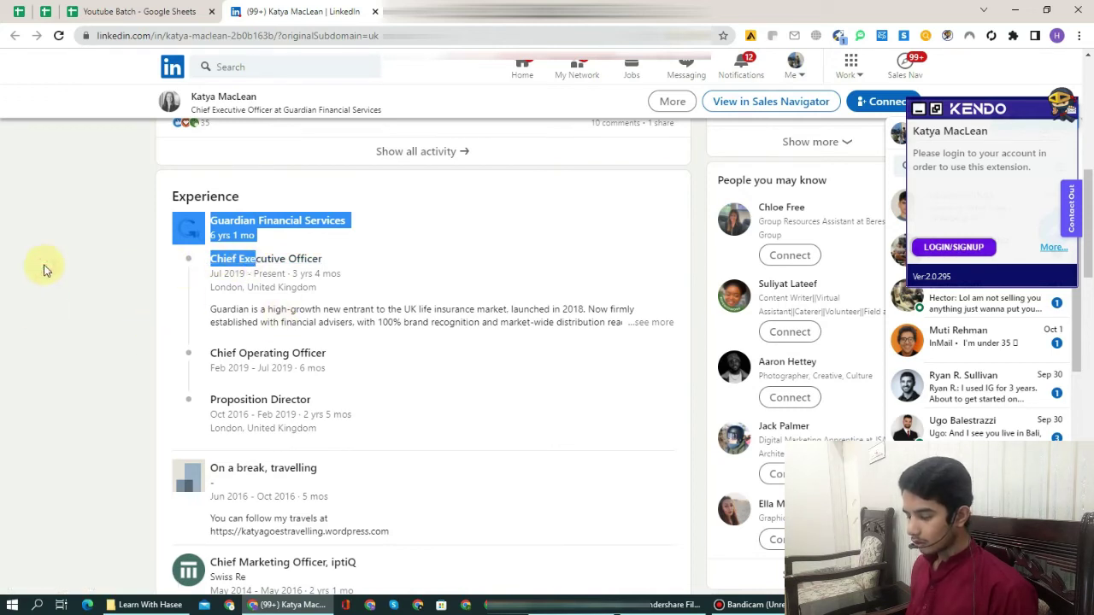
click(54, 177)
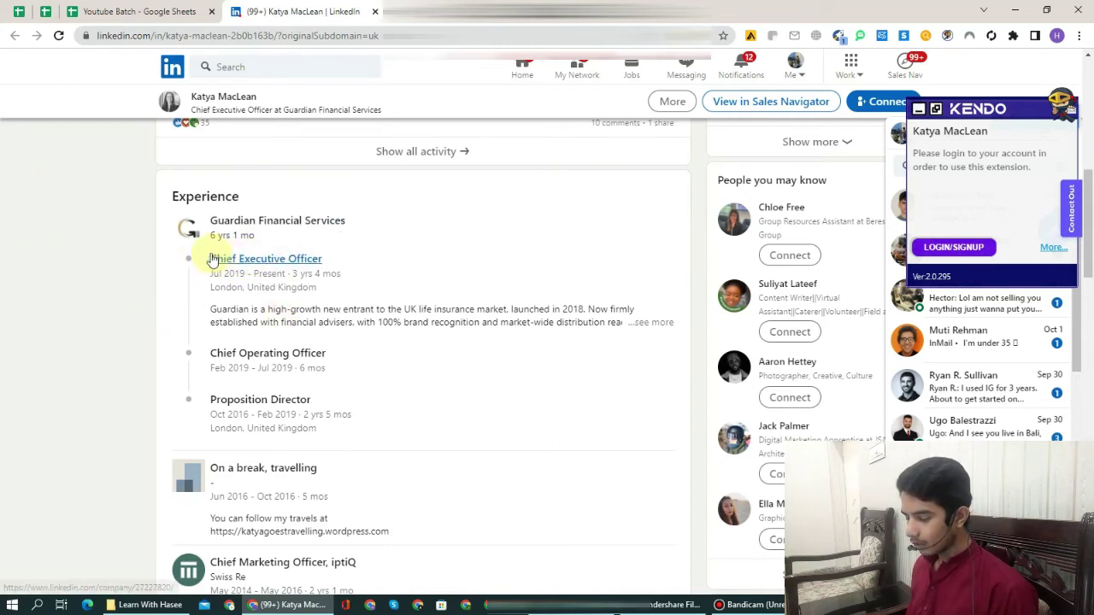
drag(212, 259, 312, 258)
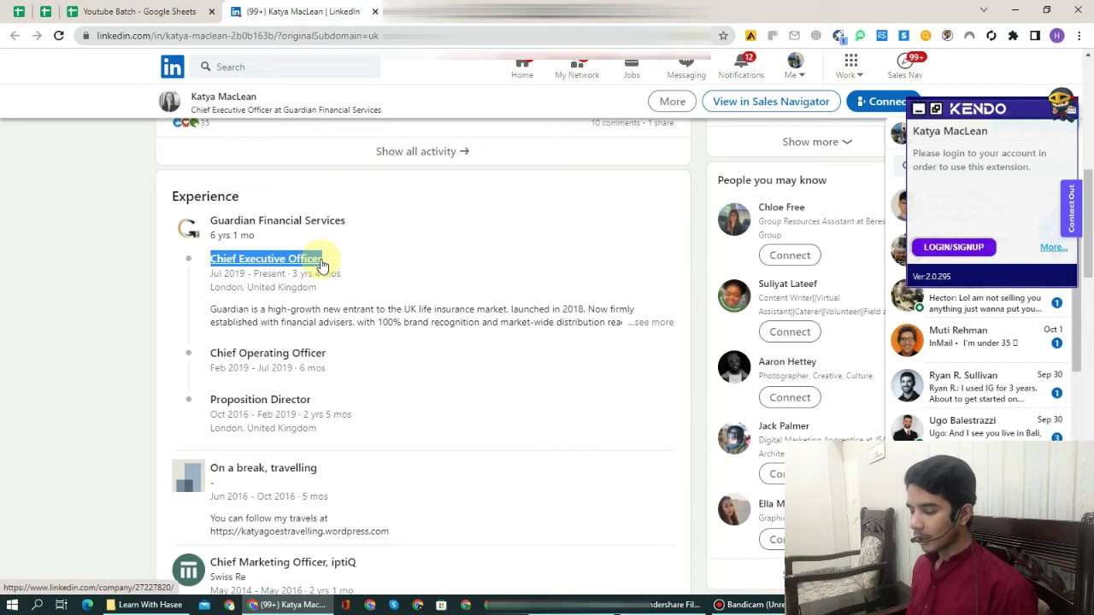
Paste Chief Executive Officer into cell C2.
click(136, 11)
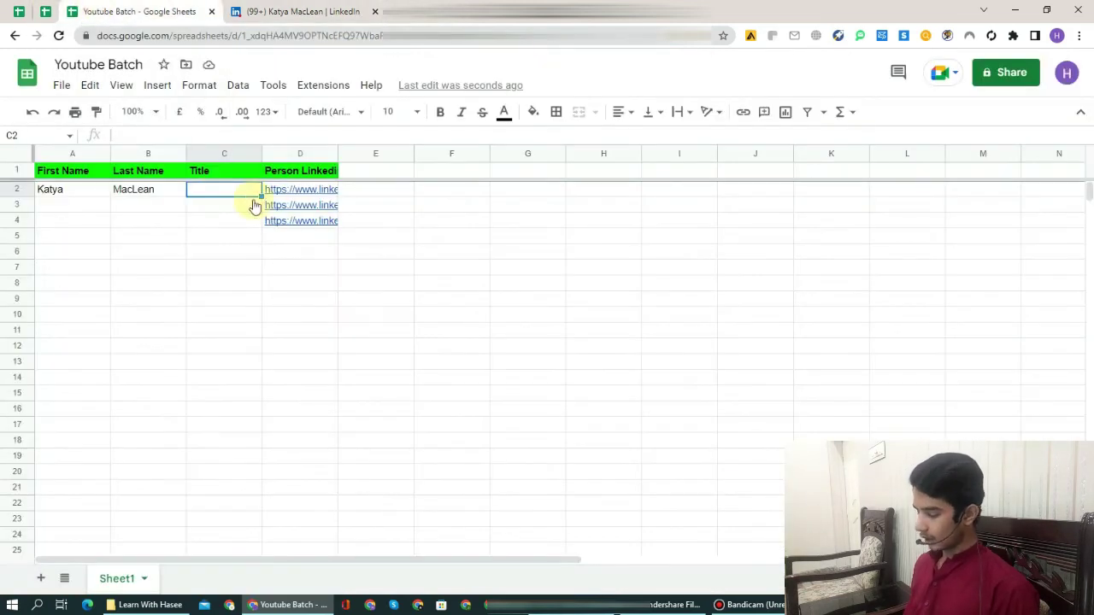
double_click(223, 189)
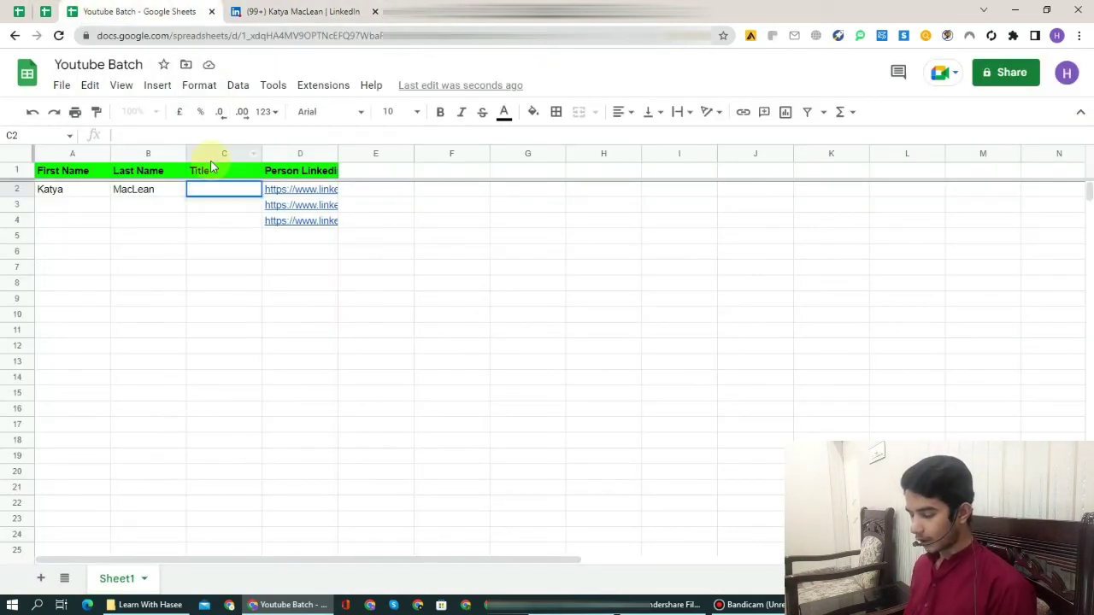
text(Chief Executive Officer)
key(Return)
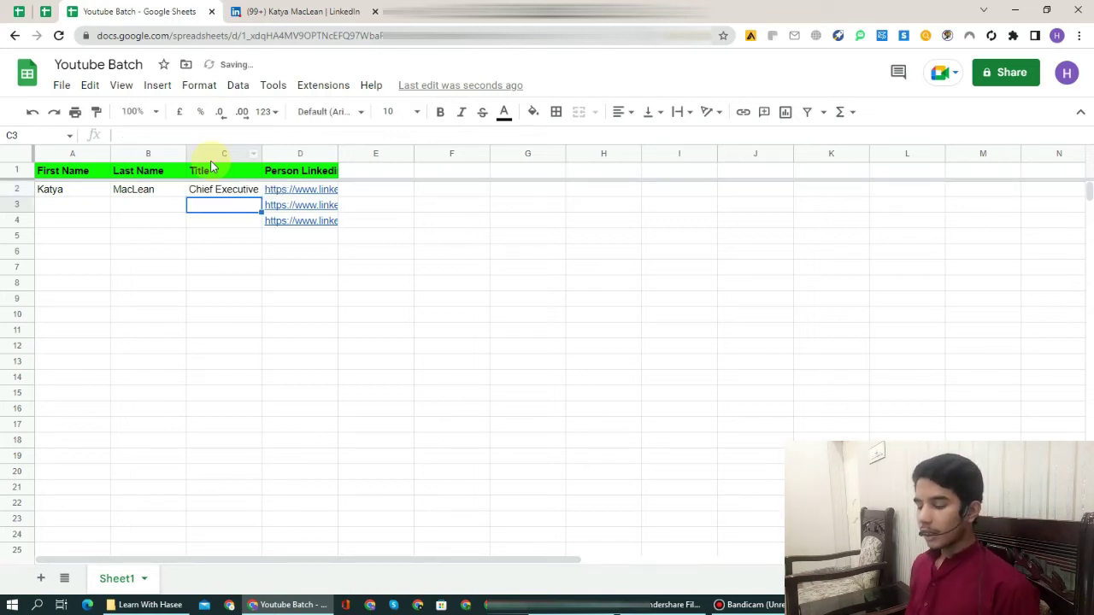
Close the first profile tab and open the second person's LinkedIn link from D3.
click(375, 12)
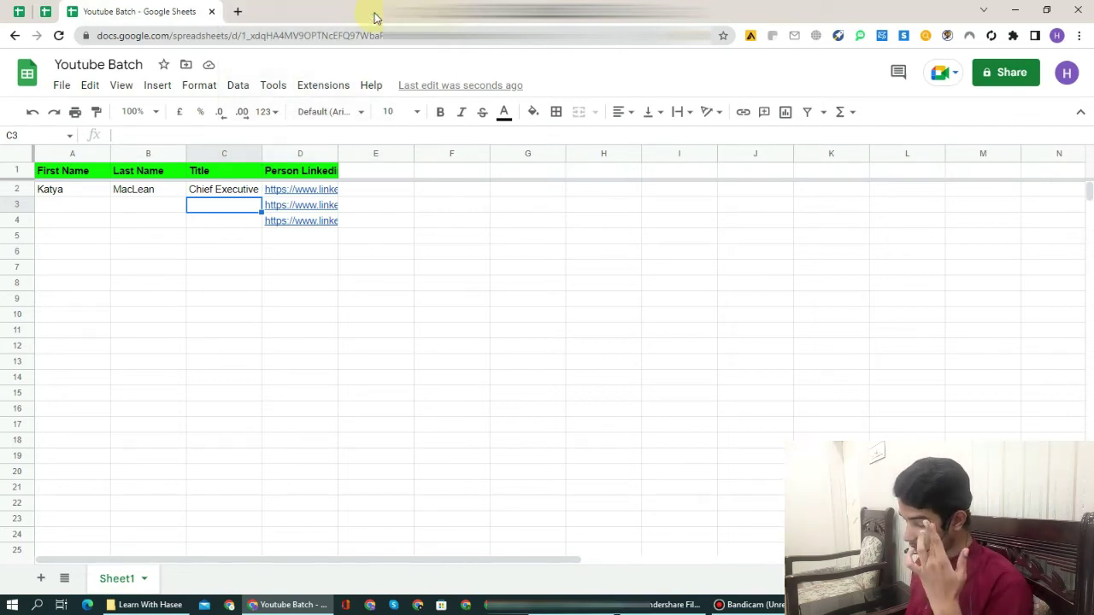
click(282, 207)
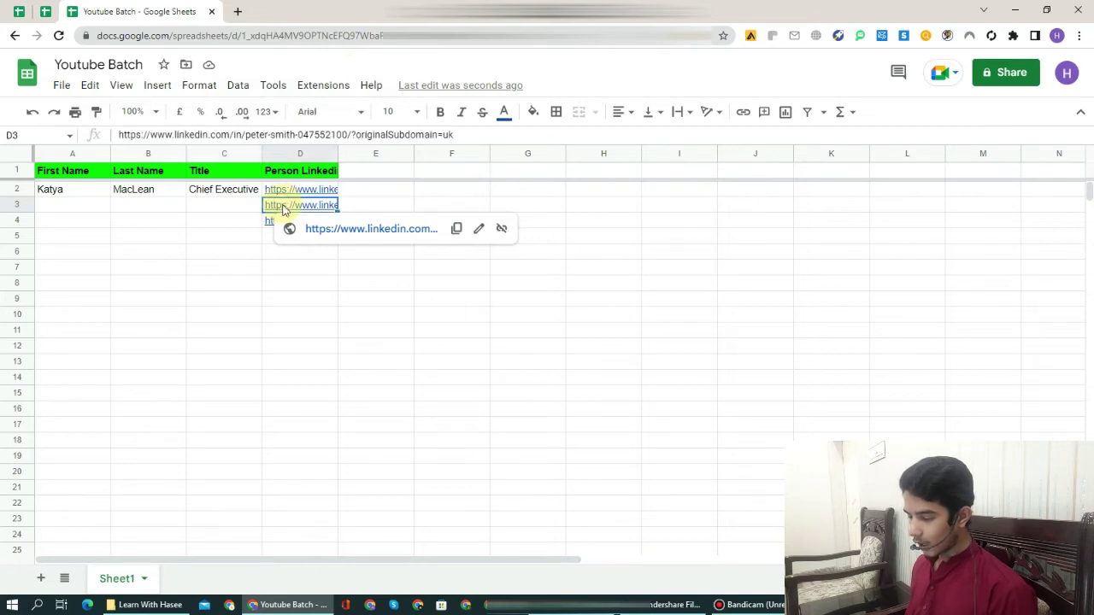
click(318, 229)
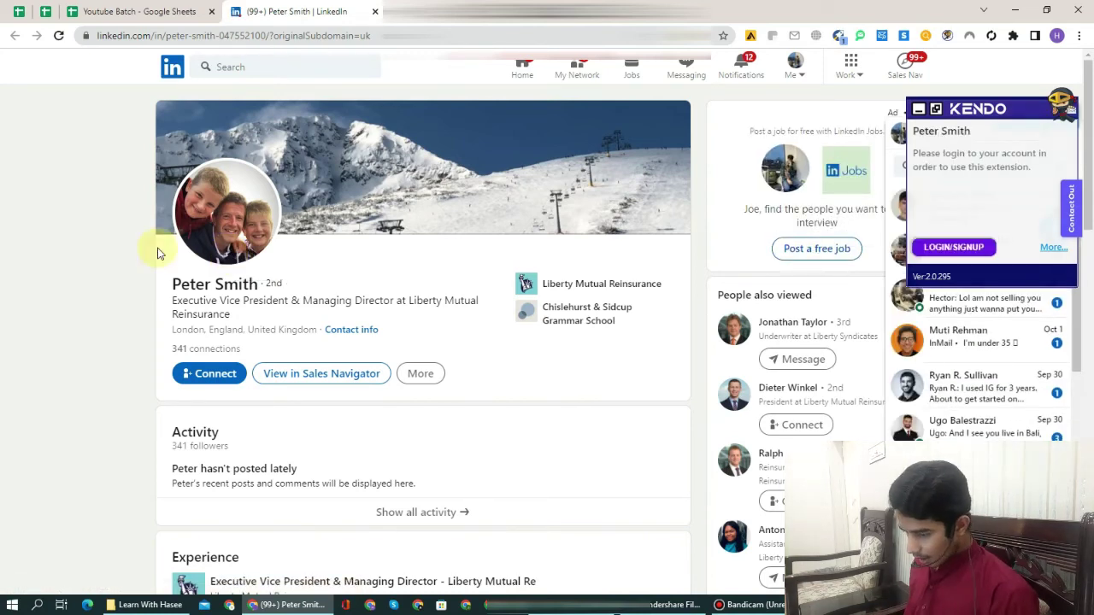
Put the second person's first name into cell A3.
drag(172, 282, 212, 282)
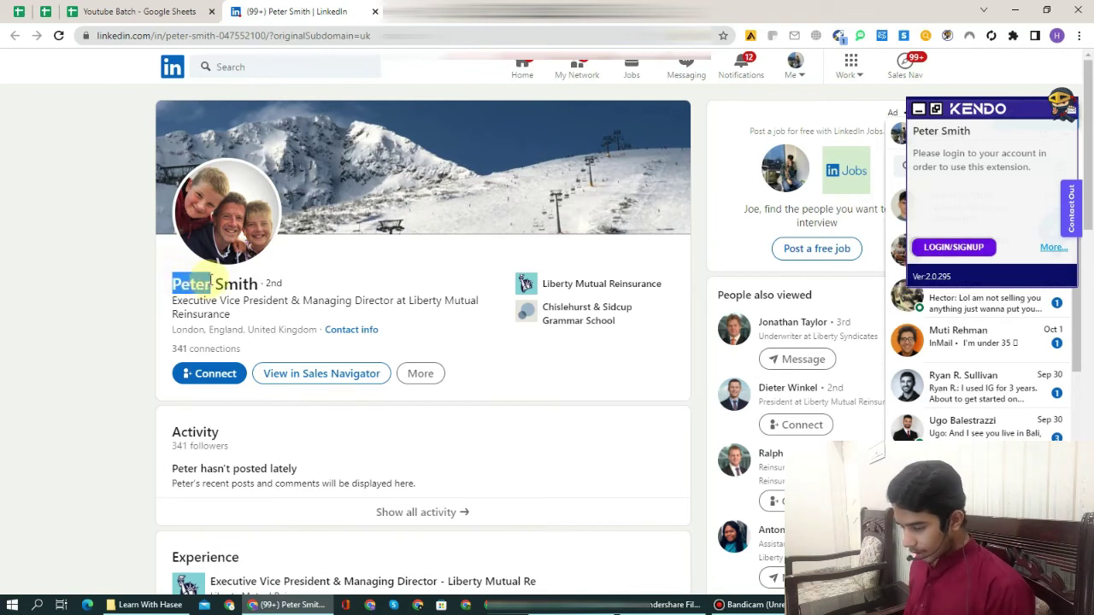
key(ctrl+shift+Tab)
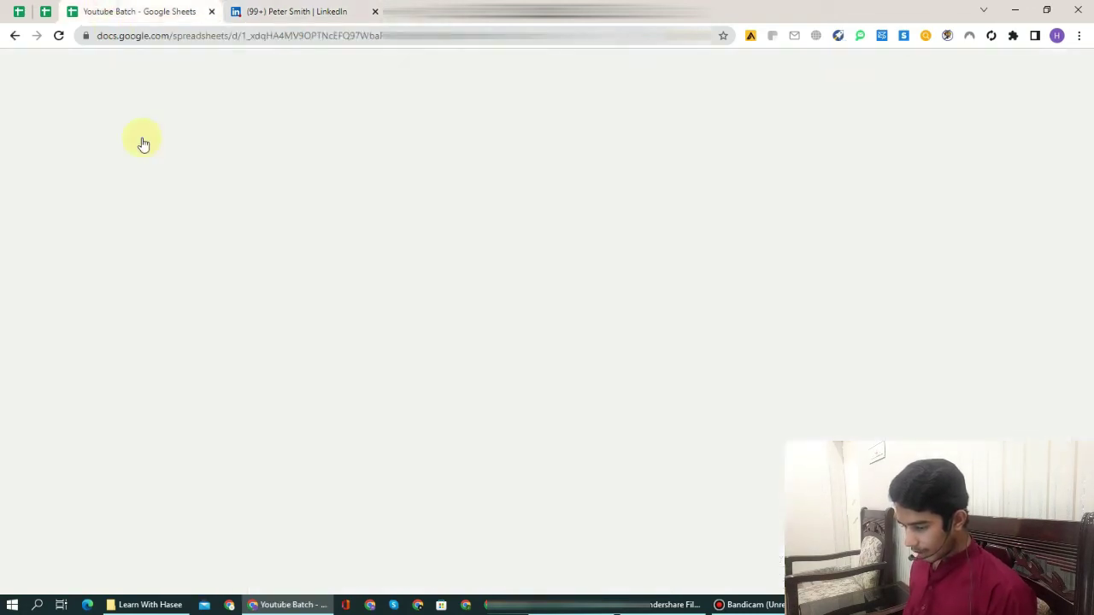
key(Left)
key(Left)
key(Return)
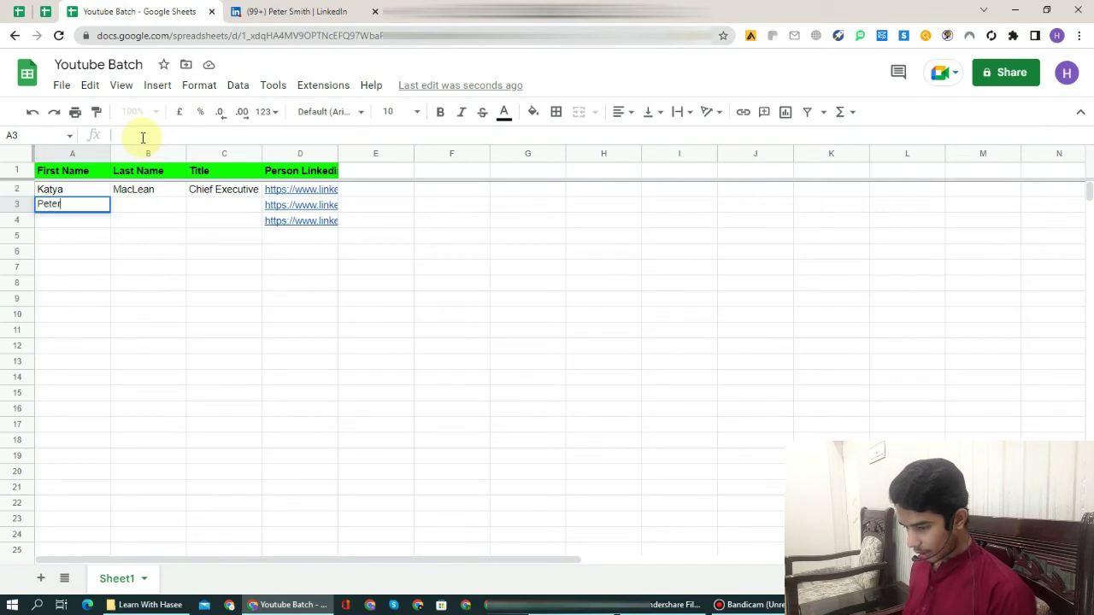
key(Tab)
Copy the second person's surname into B3, then move to C3.
click(350, 11)
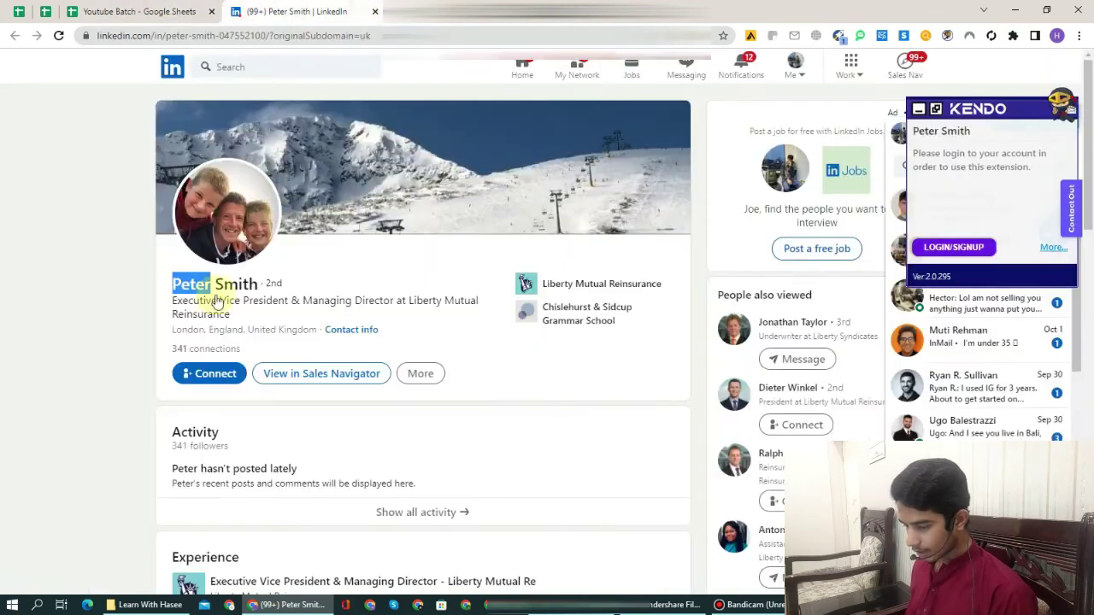
double_click(232, 284)
key(ctrl+c)
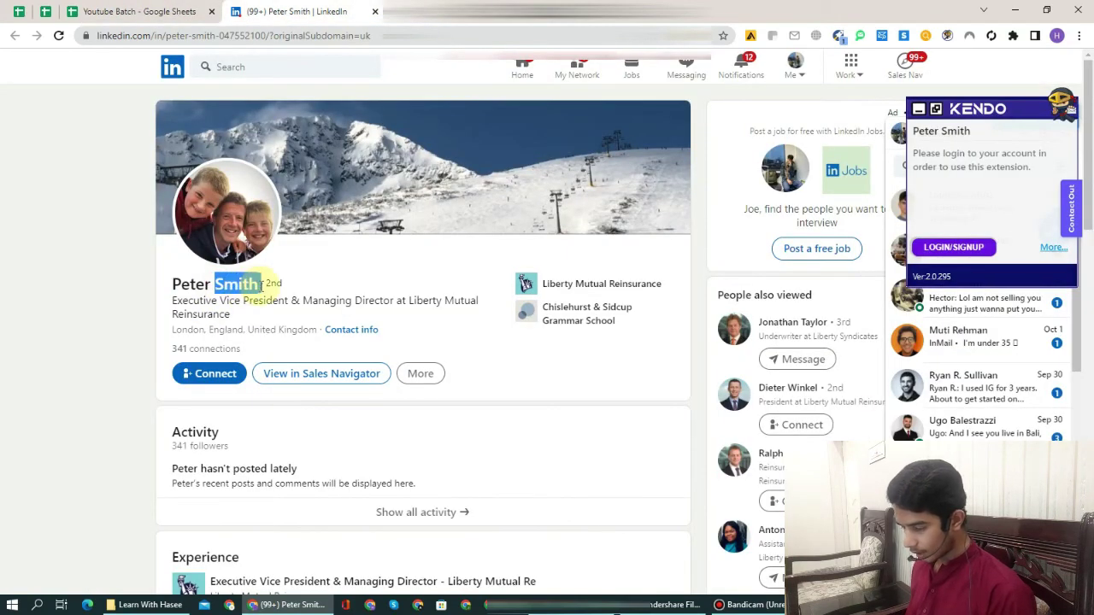
click(160, 9)
key(ctrl+v)
key(Return)
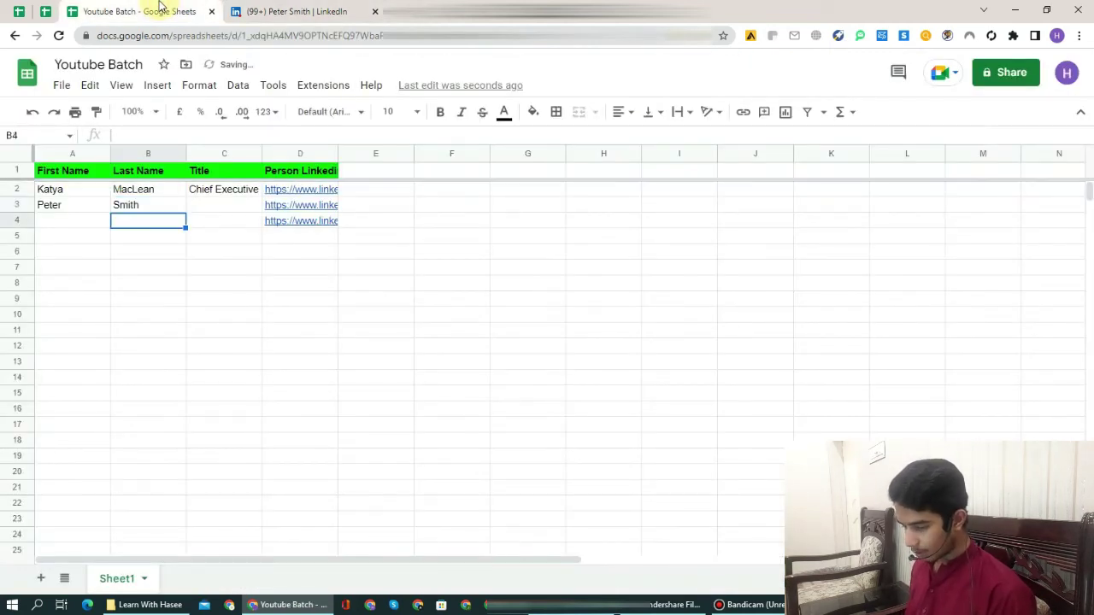
key(Up)
key(Right)
Copy the job title Managing Director from the profile into C3.
click(356, 9)
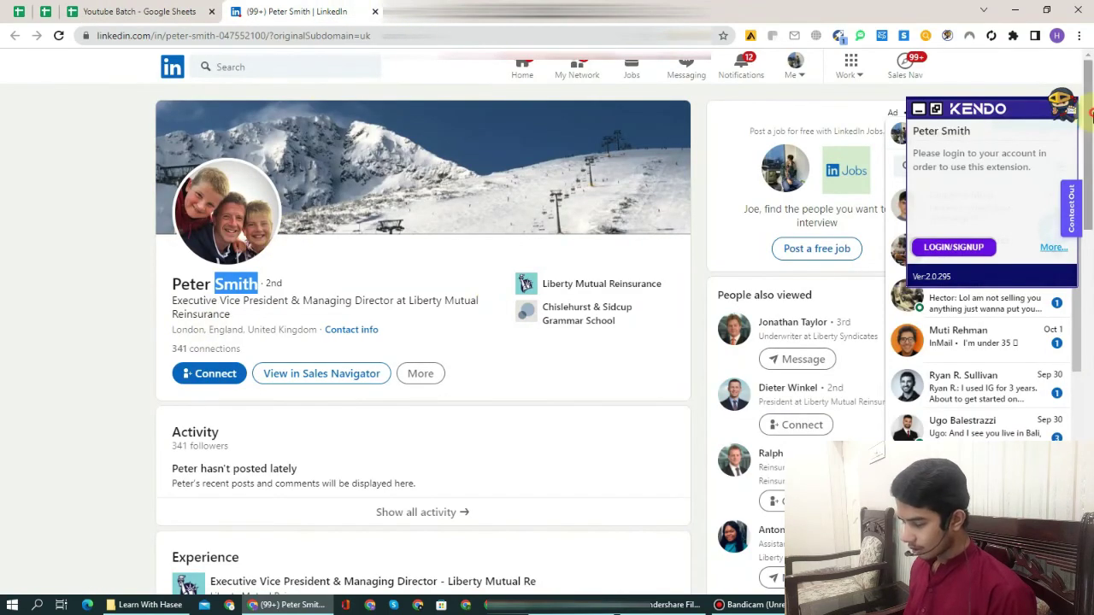
scroll(439, 282, down, 3)
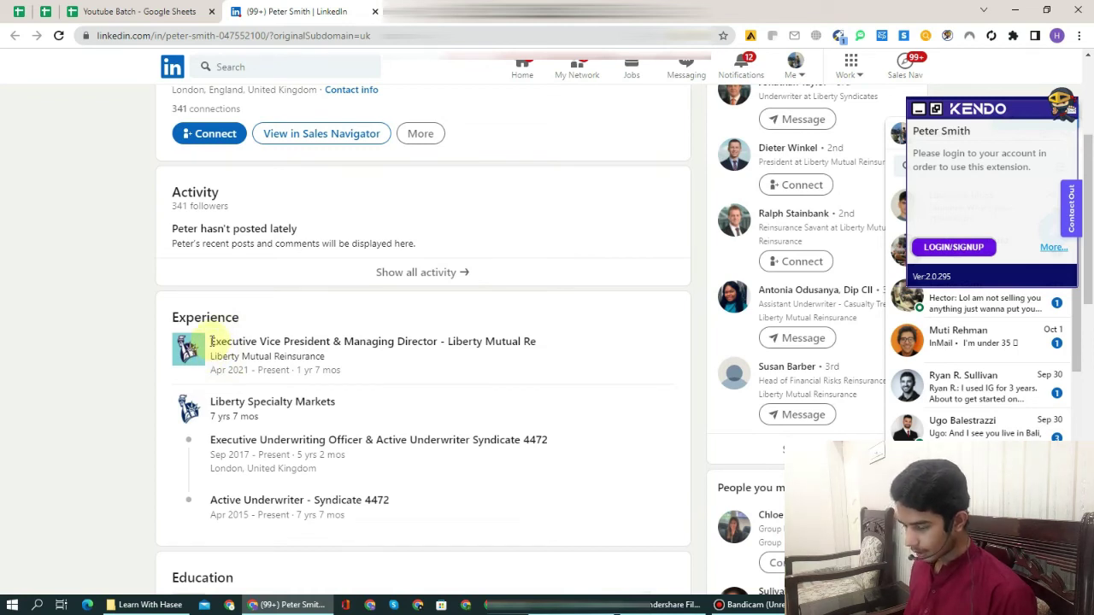
drag(212, 341, 439, 342)
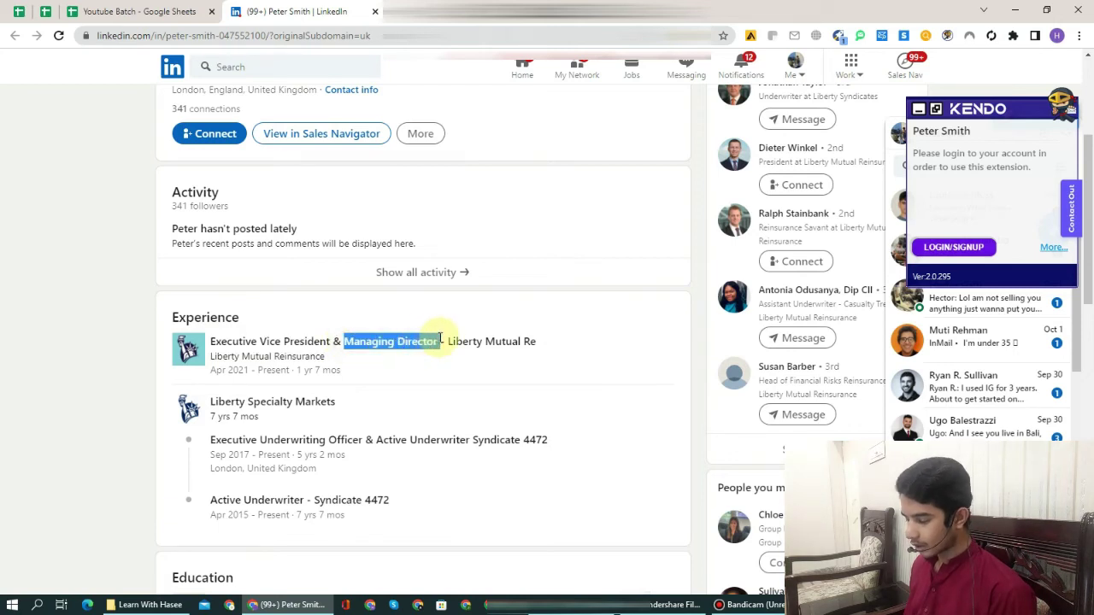
click(440, 339)
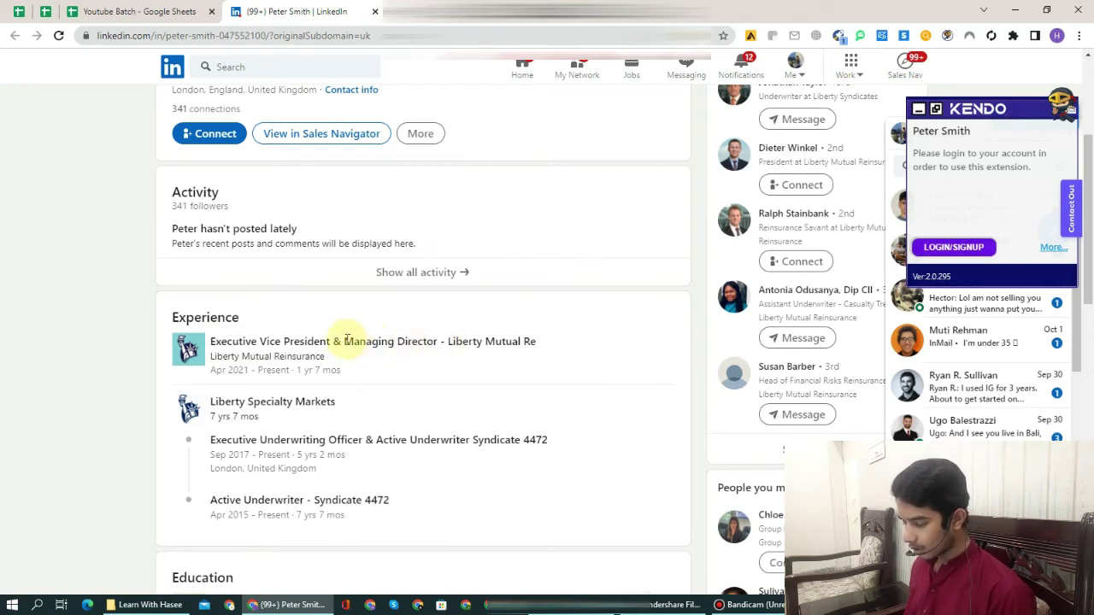
drag(345, 341, 439, 344)
key(ctrl+c)
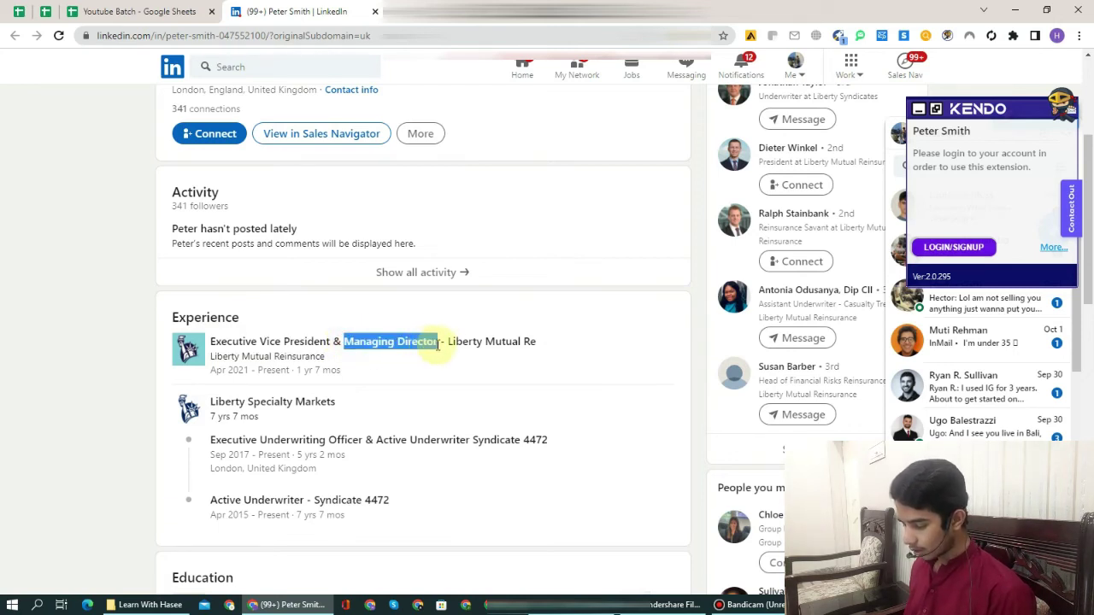
click(85, 10)
key(ctrl+v)
key(Return)
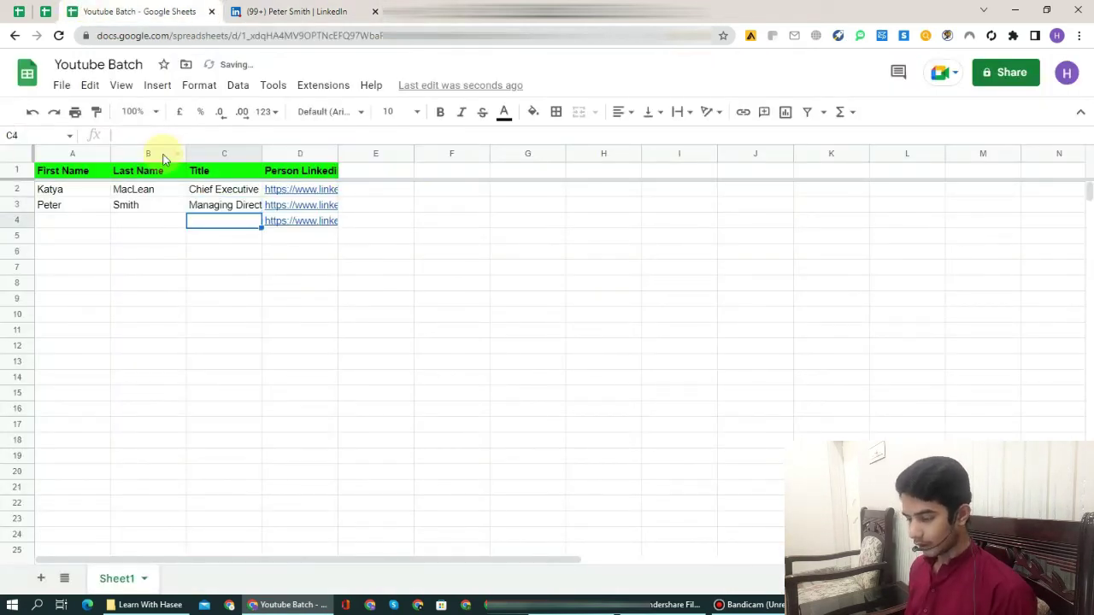
Close the previous profile tab and open the row 4 LinkedIn link from D4.
click(374, 11)
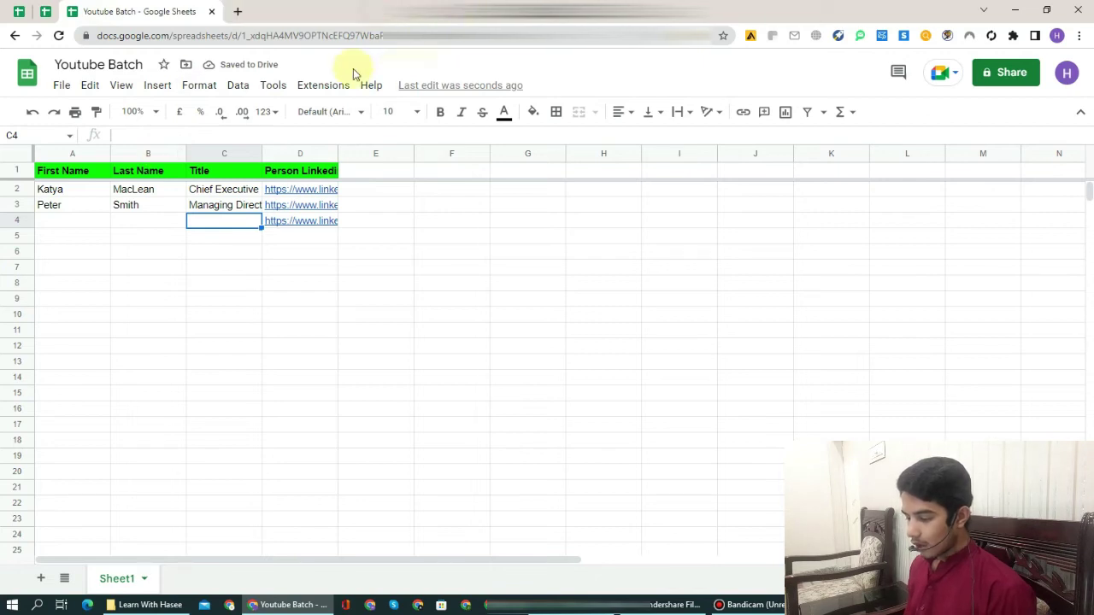
mouse_move(282, 223)
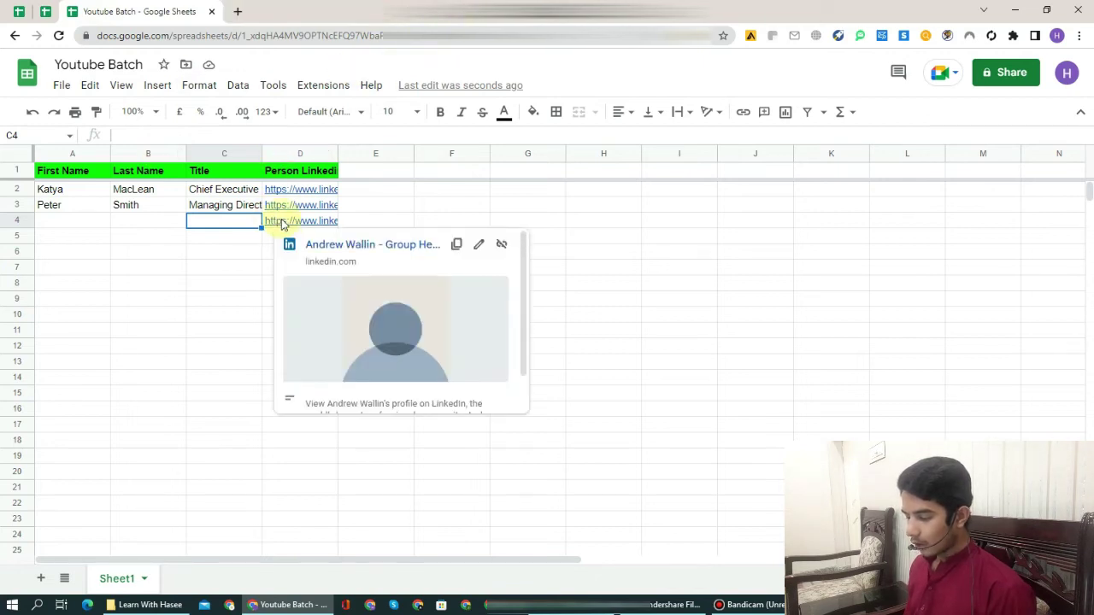
click(324, 245)
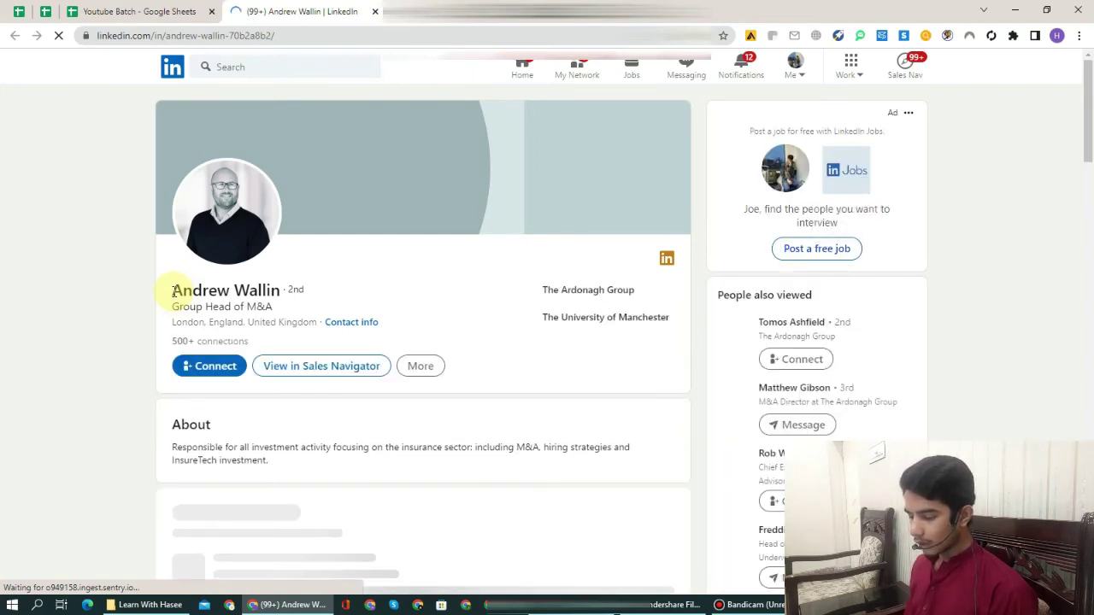
Enter the third person's first name into cell A4.
drag(174, 290, 229, 294)
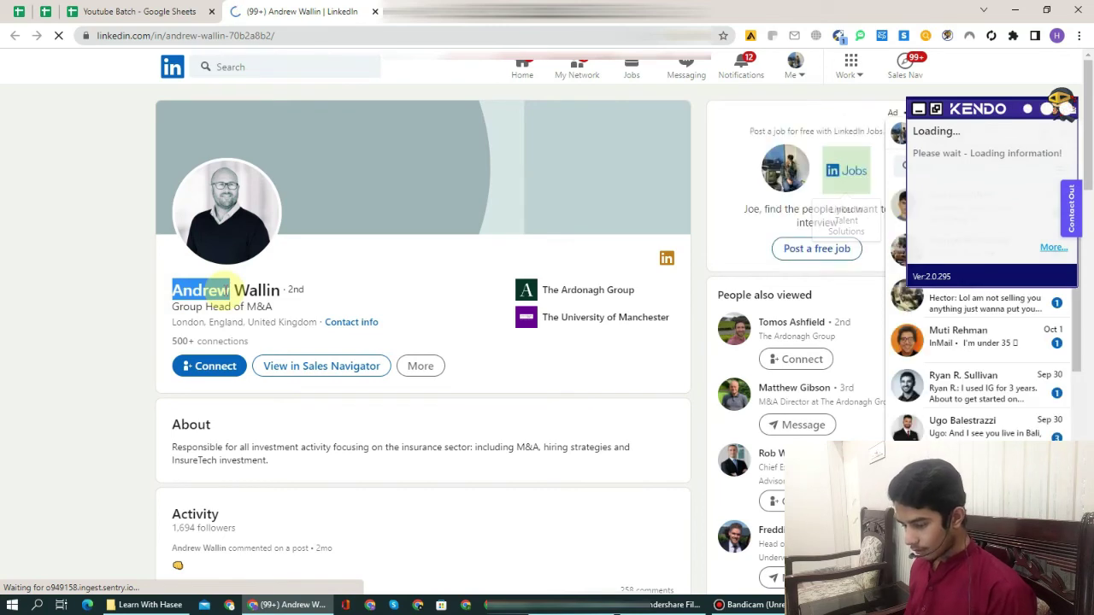
click(104, 8)
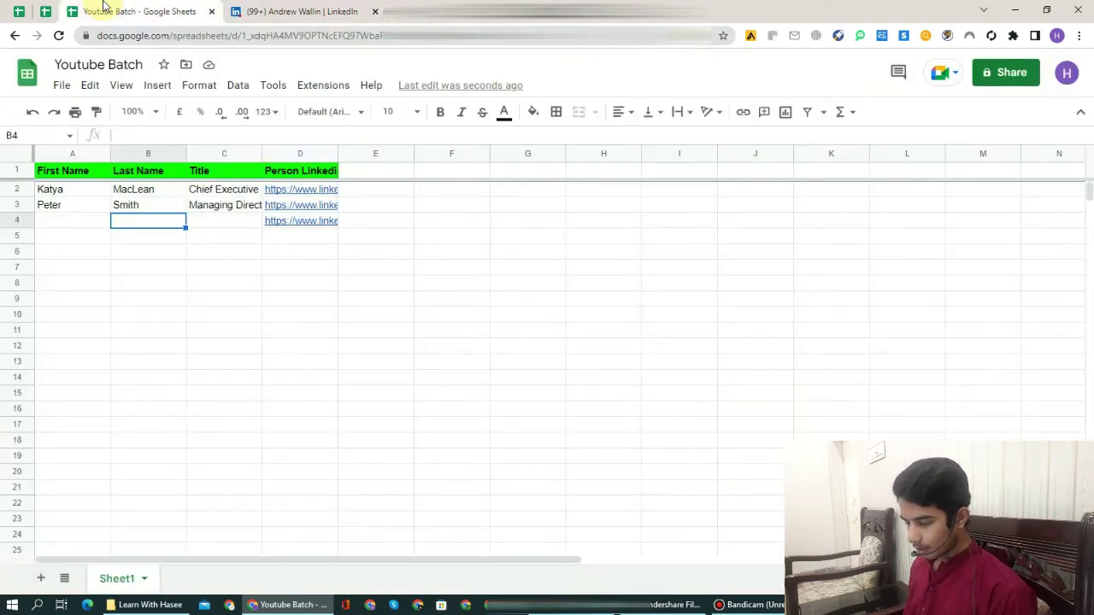
key(Left)
text(Andrew)
key(Return)
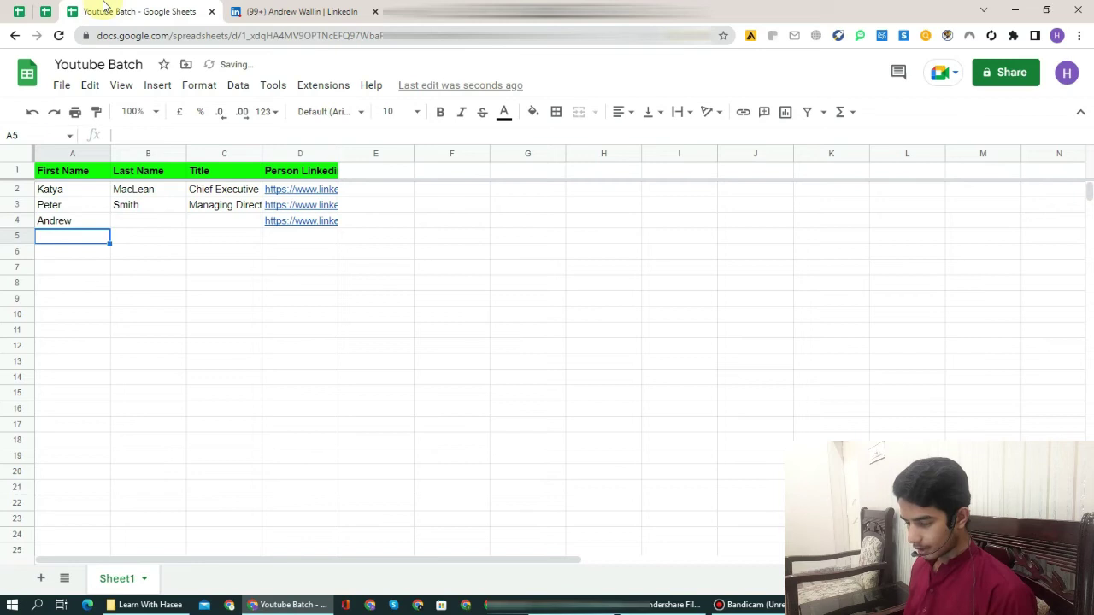
key(Up)
key(Right)
Copy the third person's surname from the profile into B4.
click(257, 11)
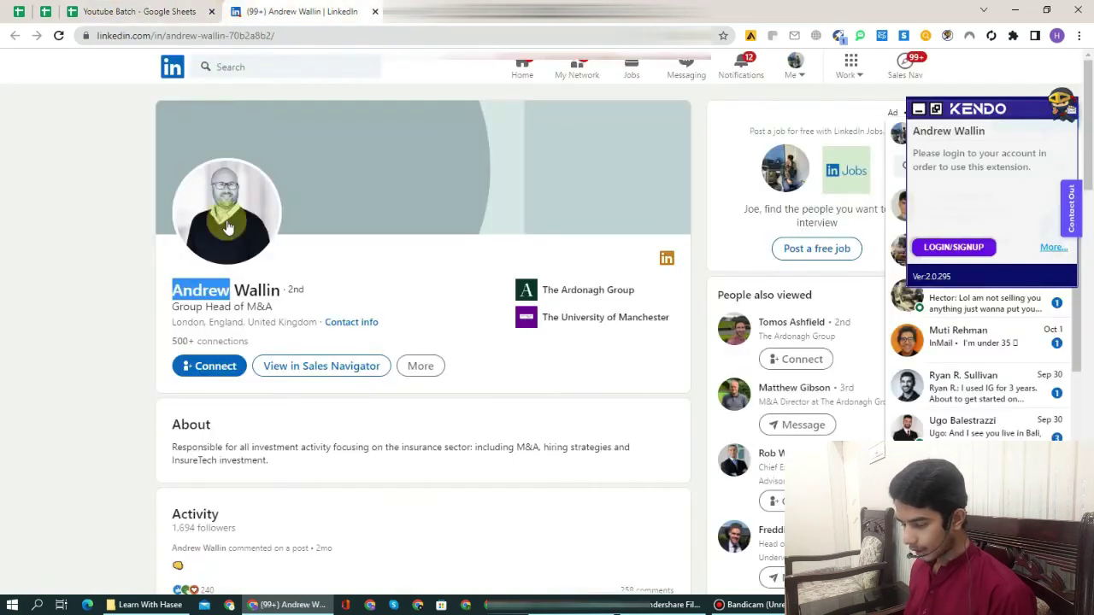
drag(236, 290, 288, 287)
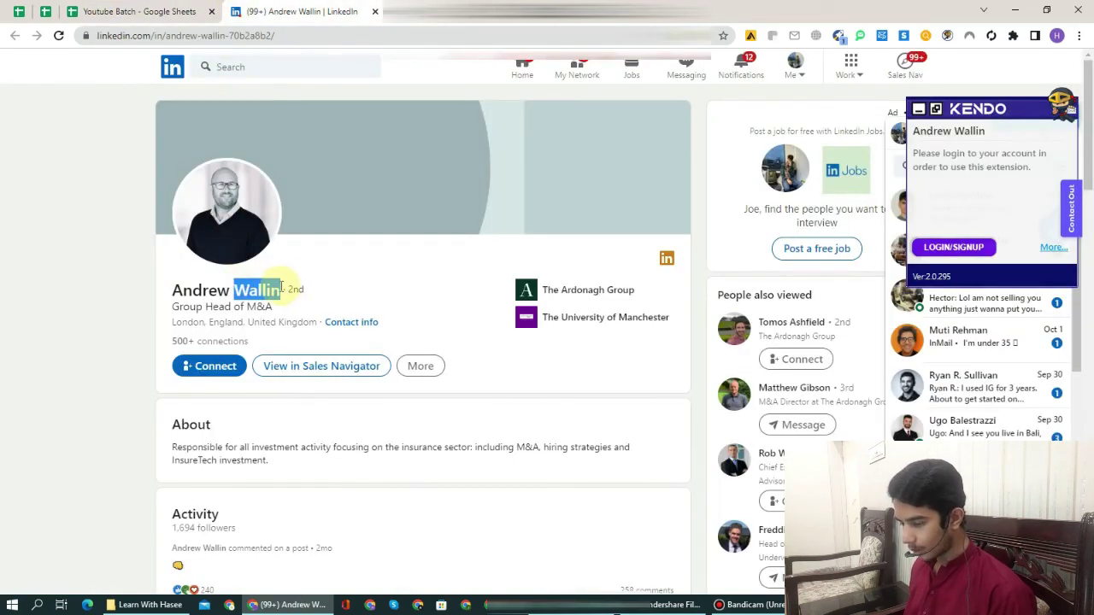
key(ctrl+c)
click(141, 10)
key(ctrl+v)
key(Return)
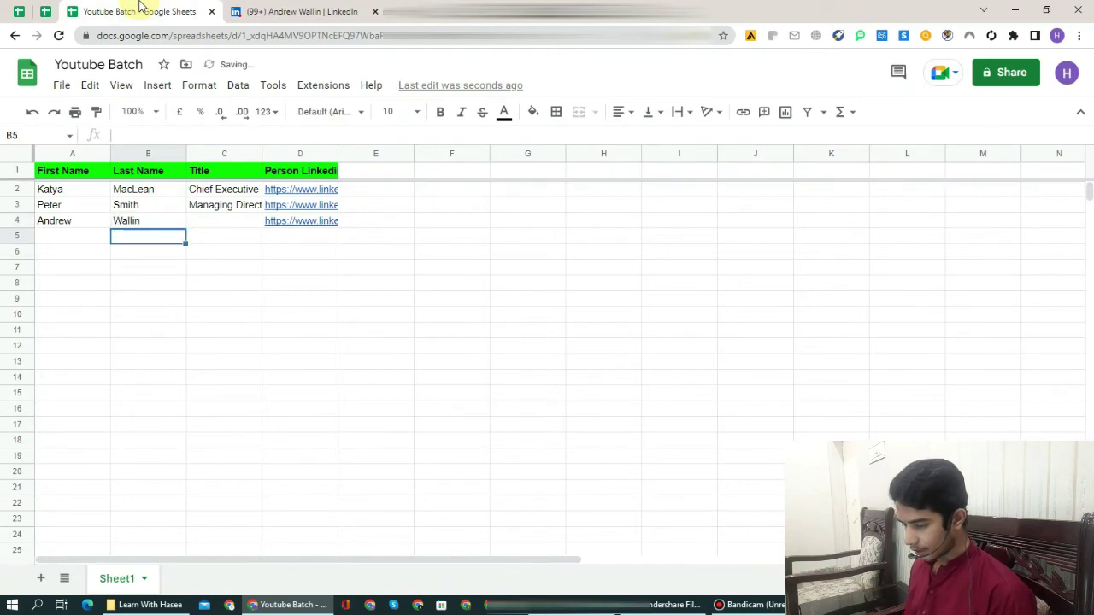
key(Up)
key(Right)
click(267, 7)
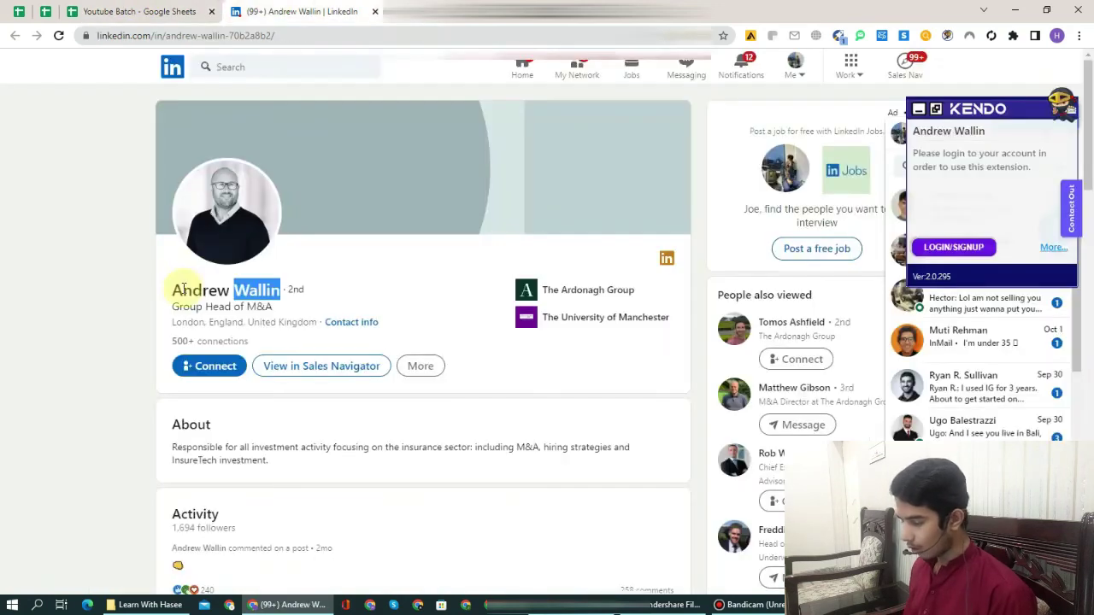
Copy Group Head of M&A from the profile's Experience section into cell C4.
scroll(1091, 142, down, 1)
scroll(1091, 143, down, 2)
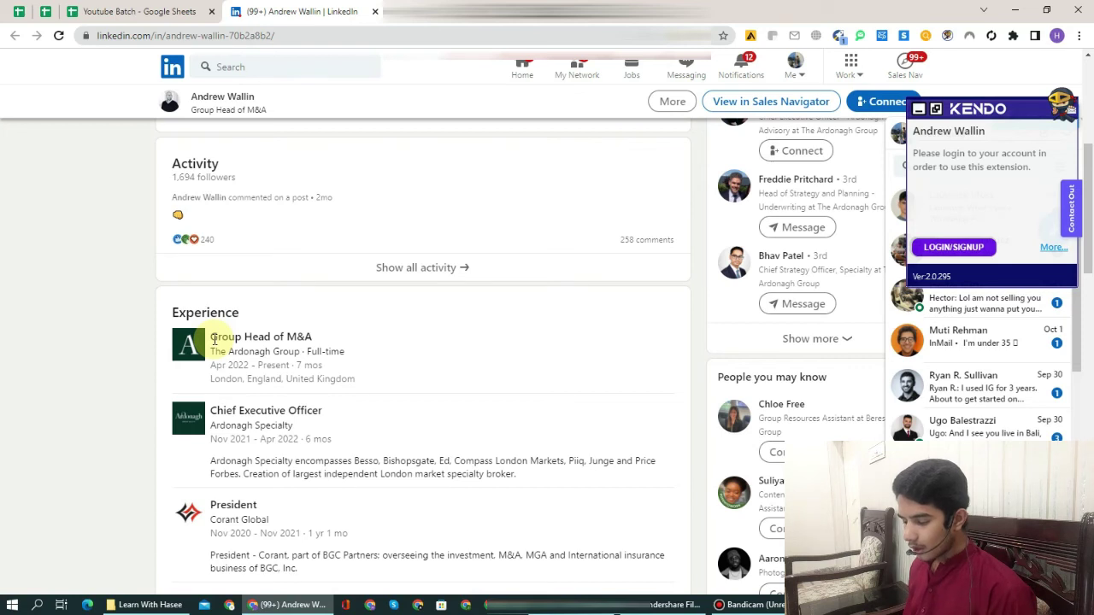
drag(213, 339, 308, 338)
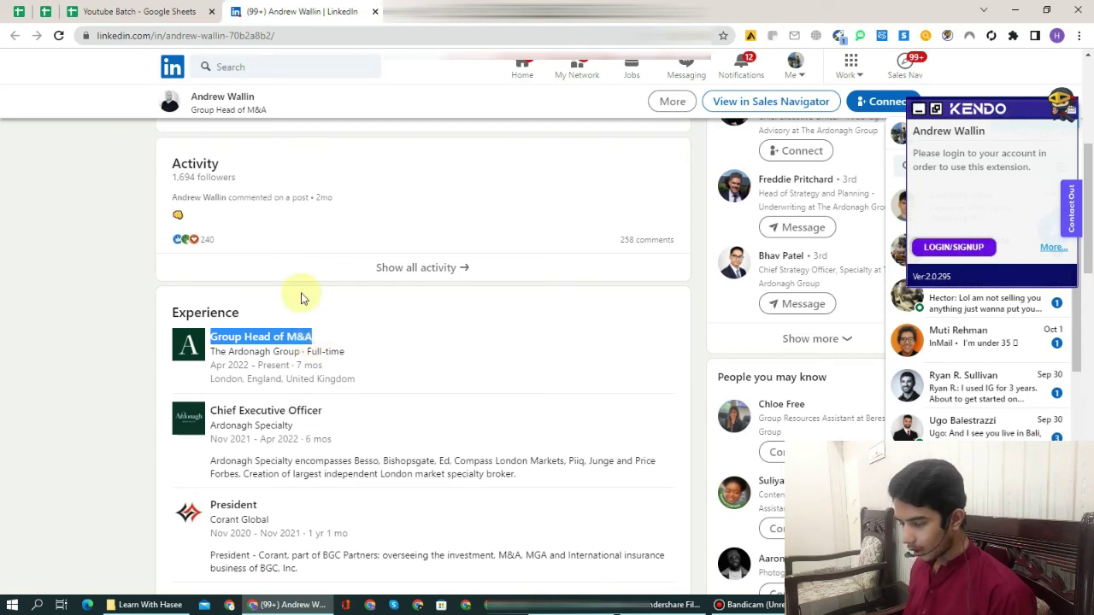
click(135, 9)
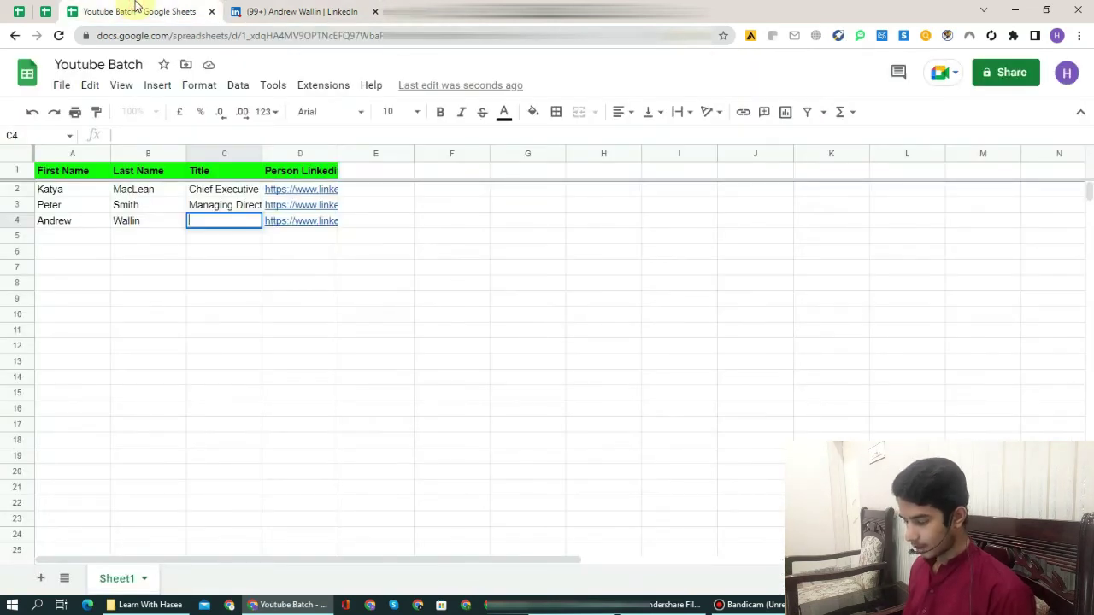
key(ctrl+v)
key(Return)
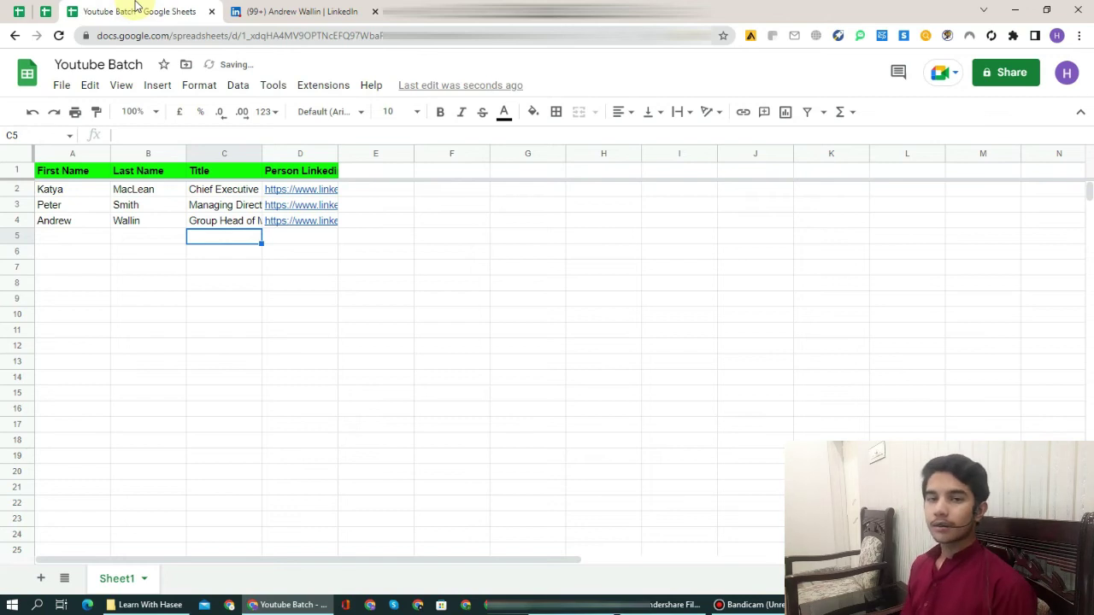